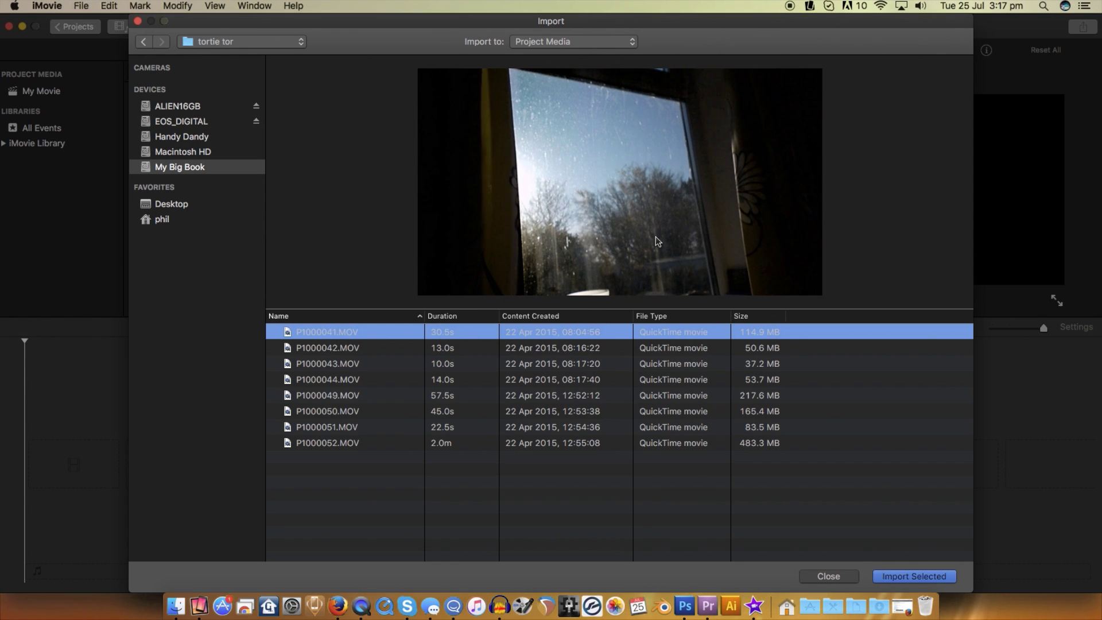
Import the chosen 30.5s clip and place it on the empty My Movie timeline.
{"action": "left_click", "coordinate": [904, 576]}
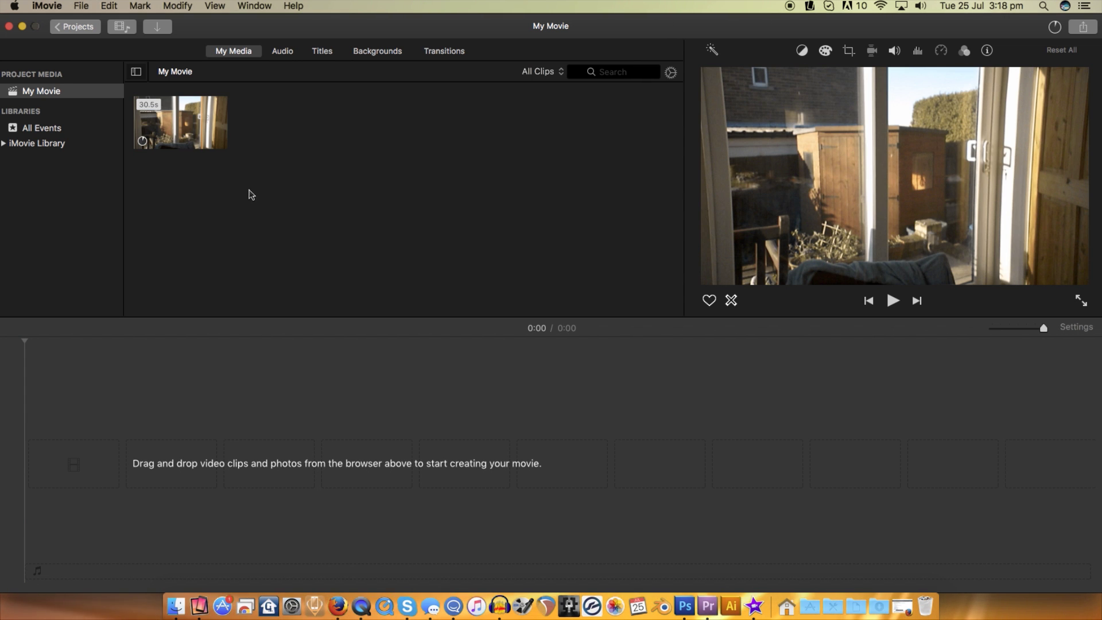
{"action": "left_click_drag", "start_coordinate": [178, 132], "coordinate": [32, 370]}
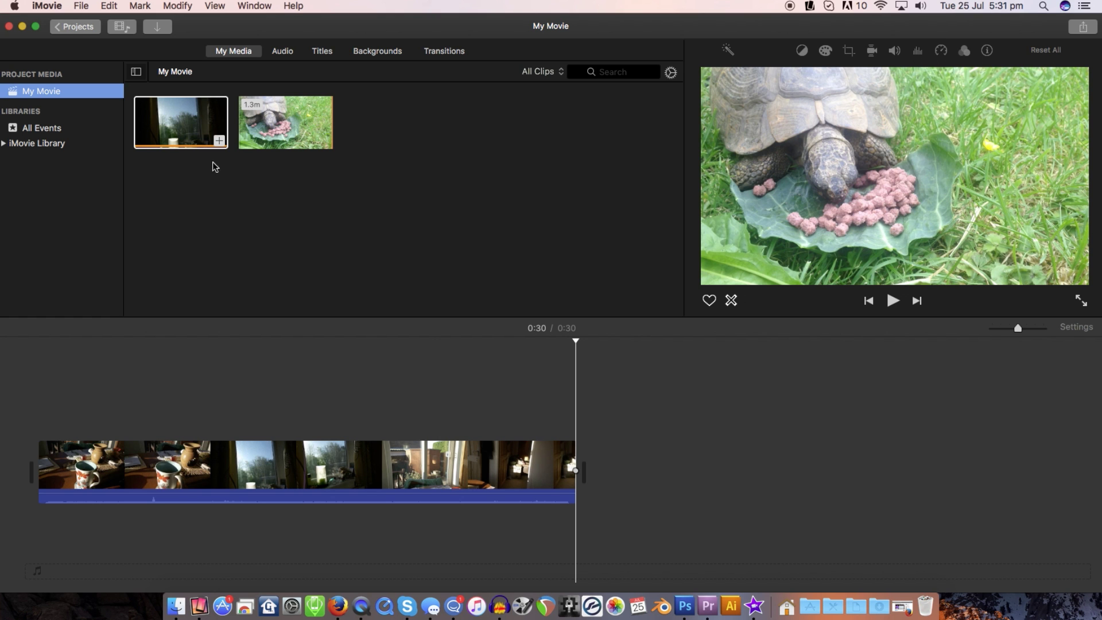
{"action": "left_click", "coordinate": [251, 362]}
{"action": "left_click", "coordinate": [360, 605]}
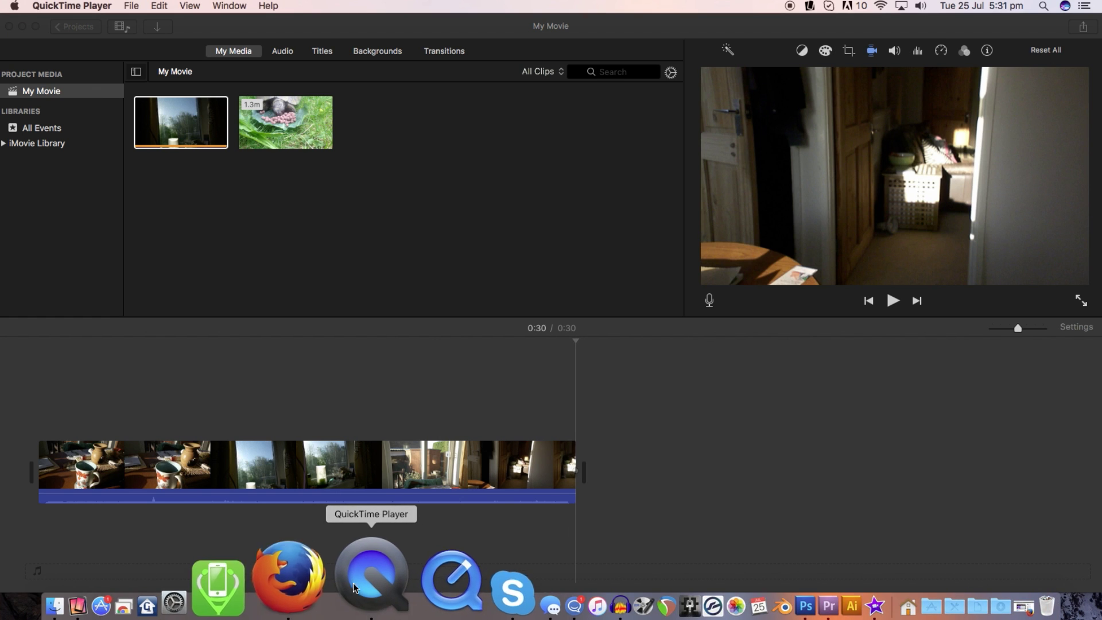
{"action": "left_click", "coordinate": [133, 8]}
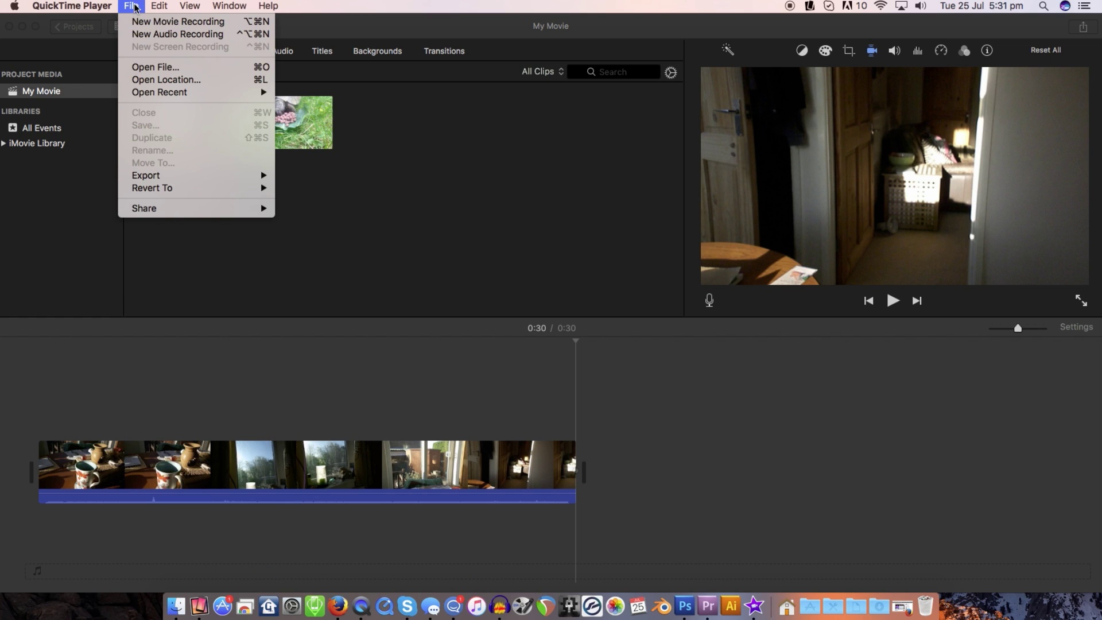
{"action": "left_click", "coordinate": [136, 7]}
{"action": "left_click", "coordinate": [228, 239]}
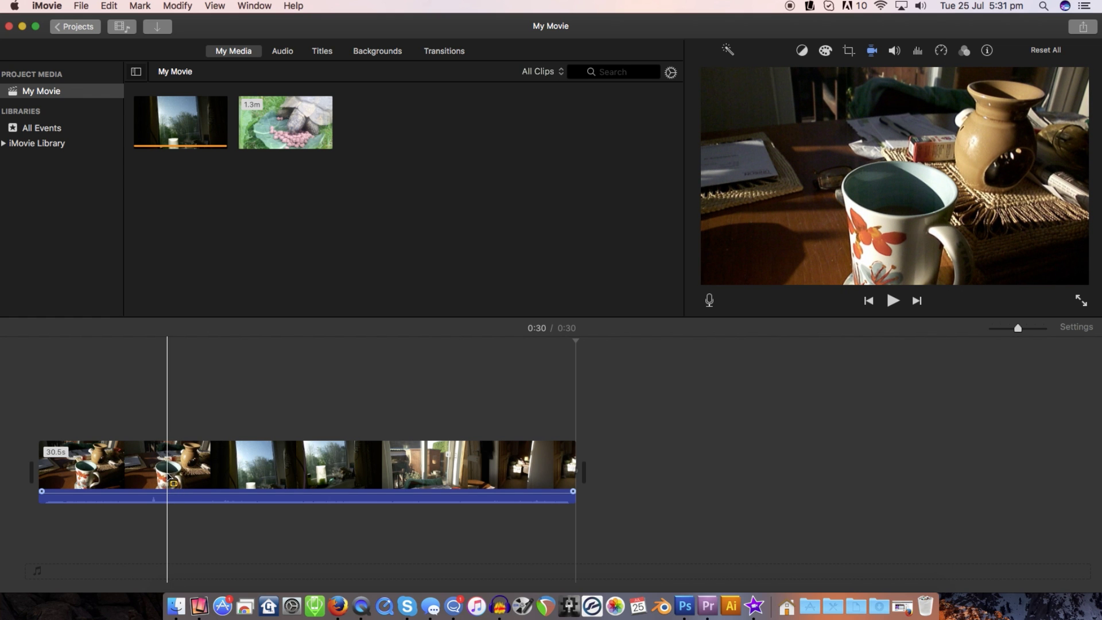
Mark a range across the first clip on the timeline.
{"action": "left_click_drag", "start_coordinate": [168, 480], "coordinate": [210, 502]}
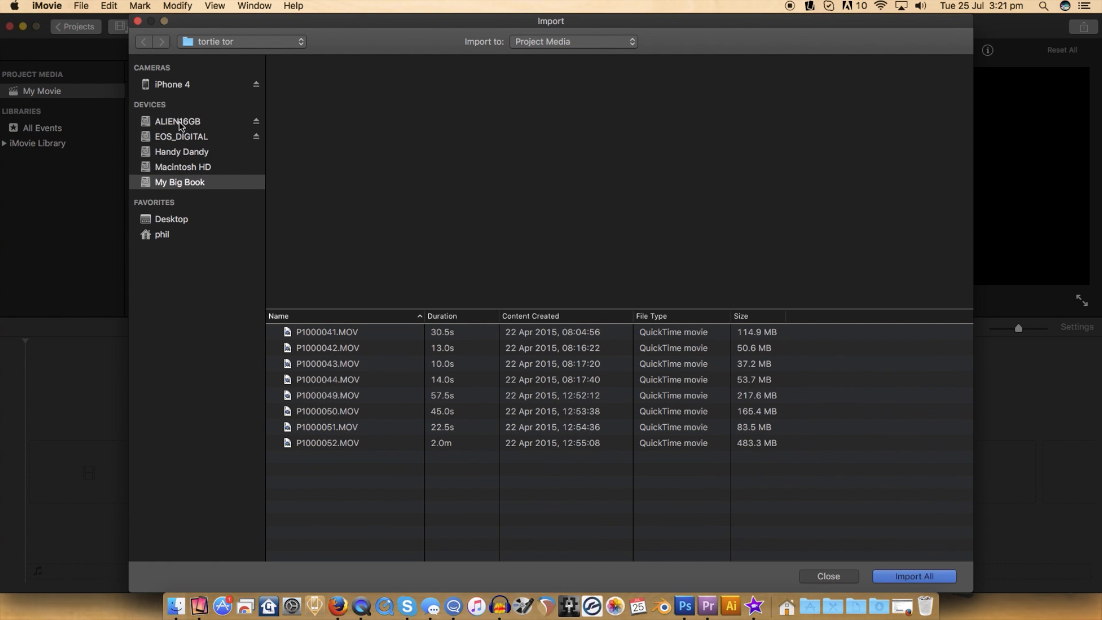
From the iPhone 4 camera's videos, import only the 1.3m tortoise clip.
{"action": "left_click", "coordinate": [173, 84]}
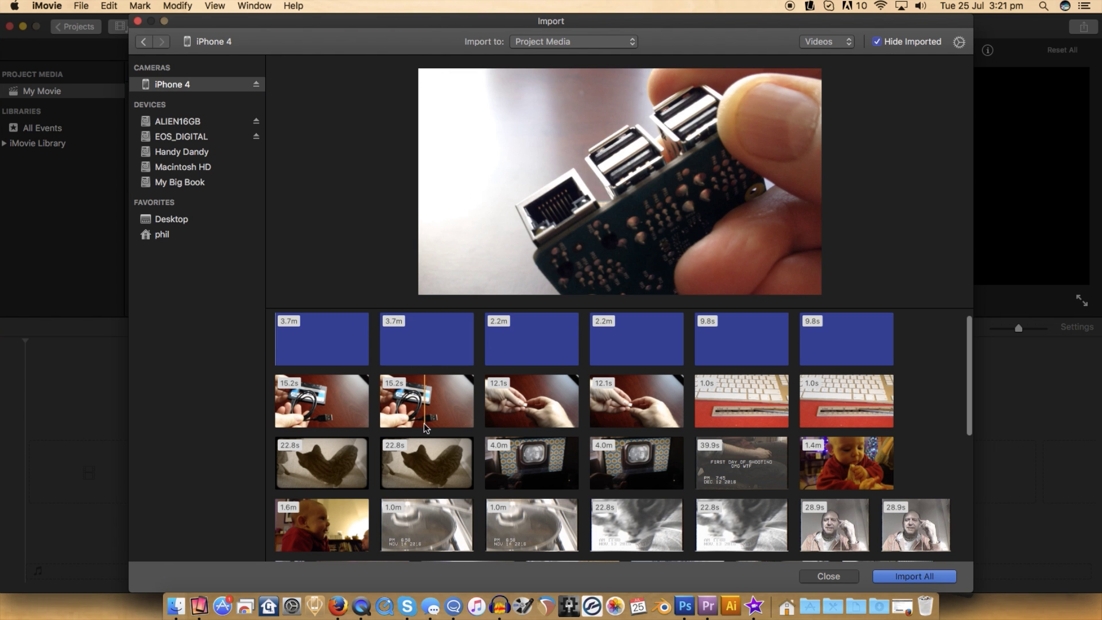
{"action": "scroll", "coordinate": [460, 456], "scroll_direction": "down", "scroll_amount": 3}
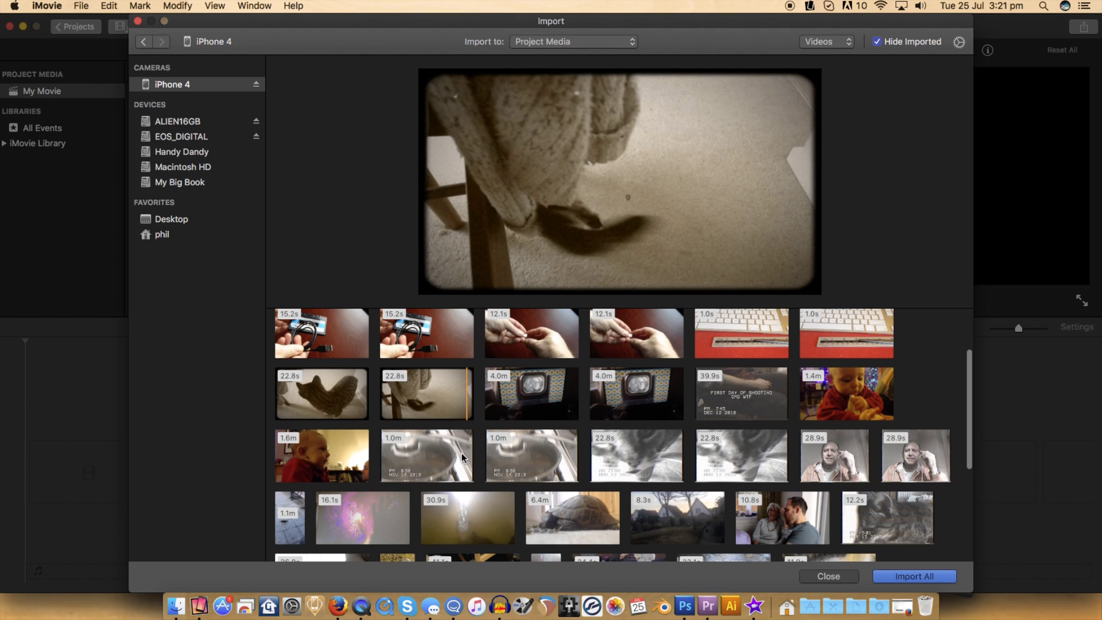
{"action": "scroll", "coordinate": [462, 458], "scroll_direction": "down", "scroll_amount": 5}
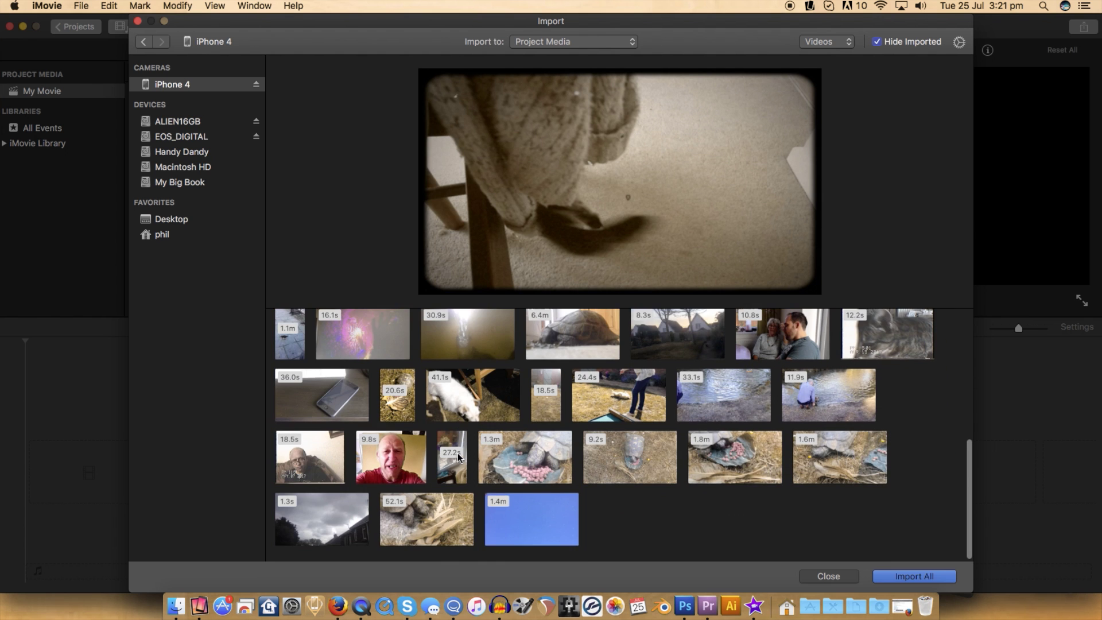
{"action": "scroll", "coordinate": [460, 457], "scroll_direction": "up", "scroll_amount": 5}
{"action": "scroll", "coordinate": [460, 456], "scroll_direction": "down", "scroll_amount": 5}
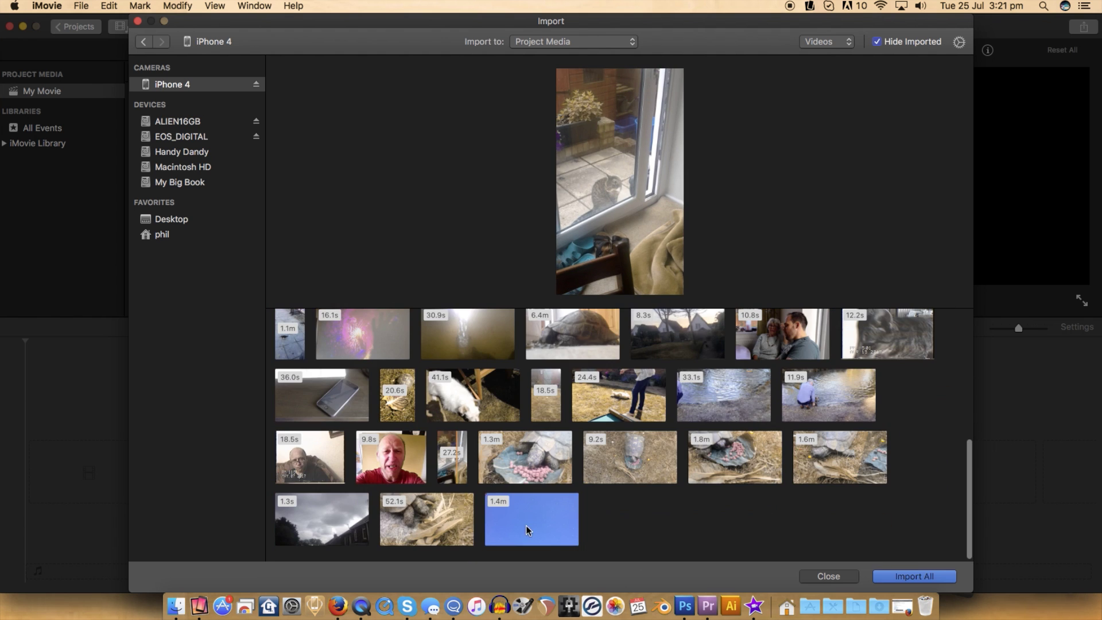
{"action": "left_click", "coordinate": [552, 465]}
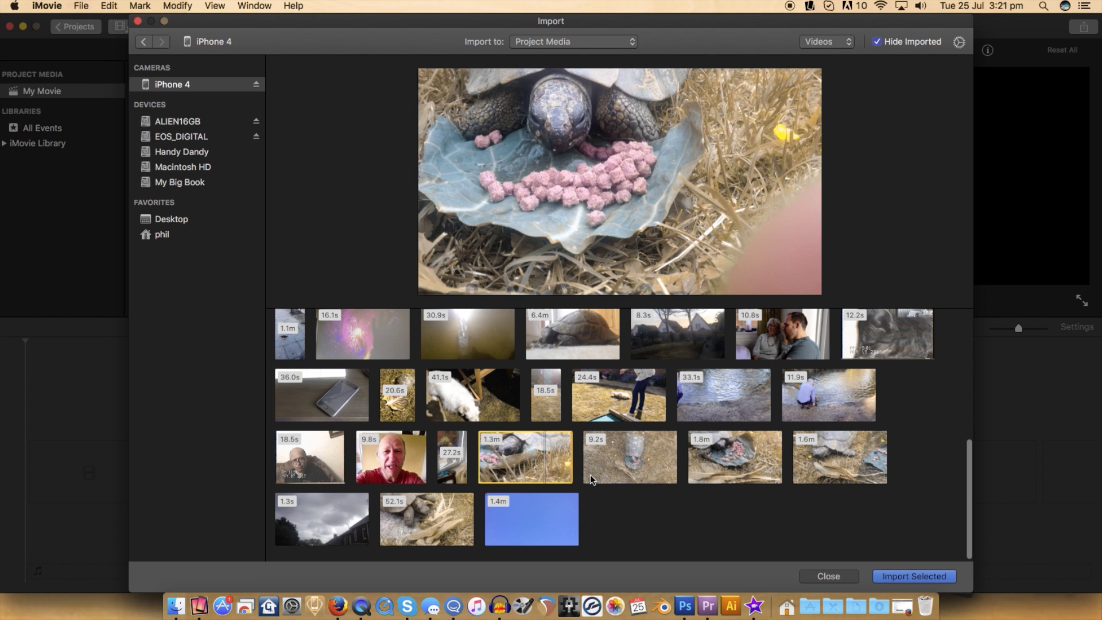
{"action": "left_click", "coordinate": [894, 578]}
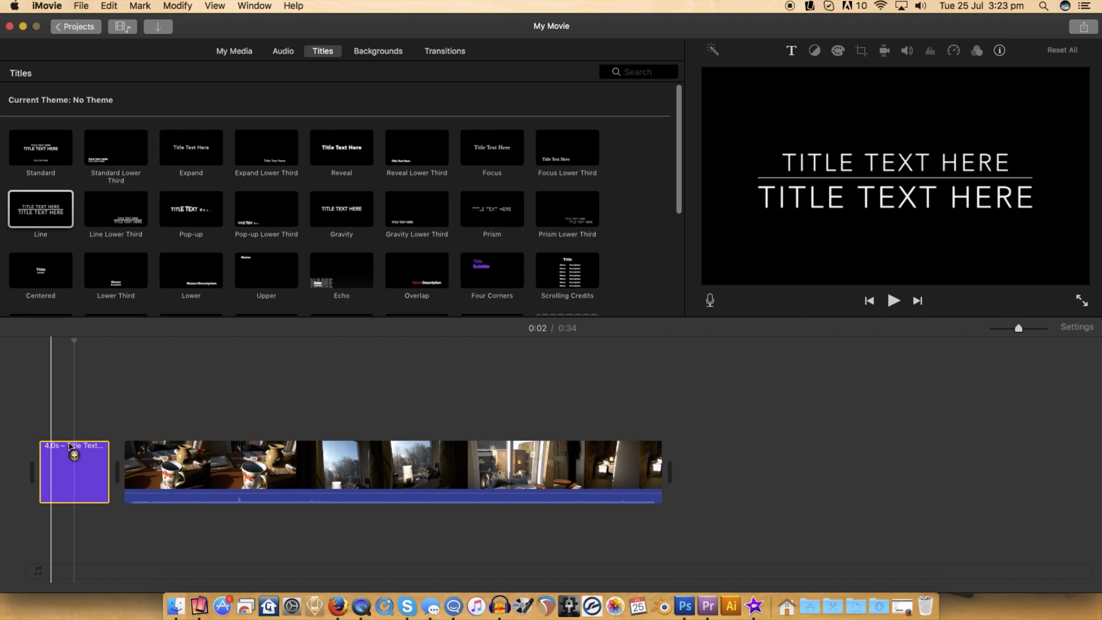
Set title line one to American Typewriter and line two to American Typewriter Bold.
{"action": "double_click", "coordinate": [75, 459]}
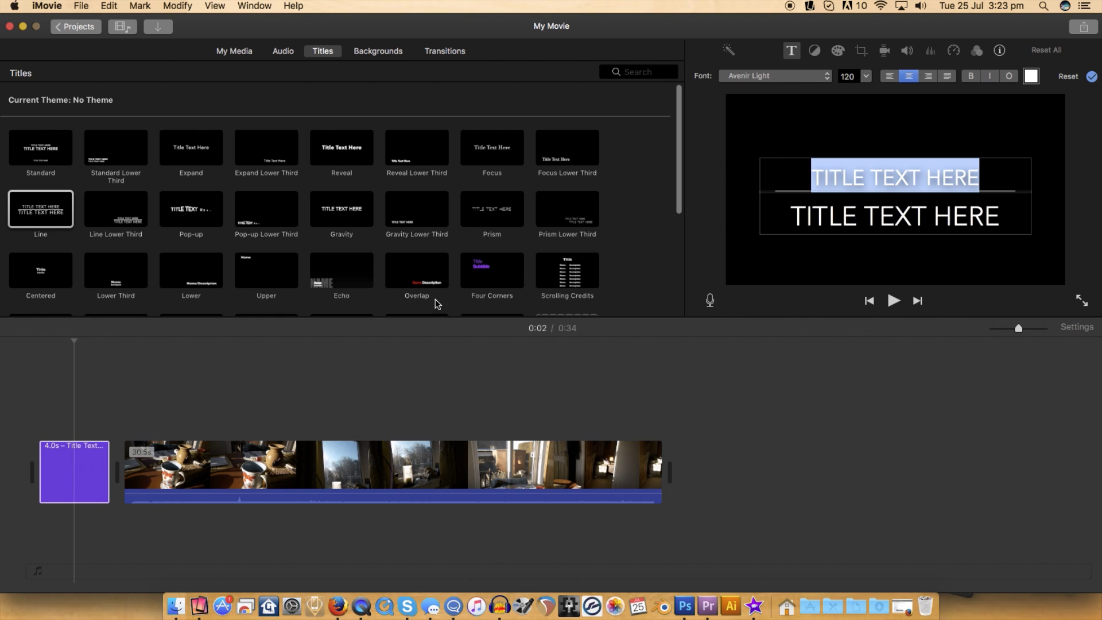
{"action": "left_click", "coordinate": [870, 178]}
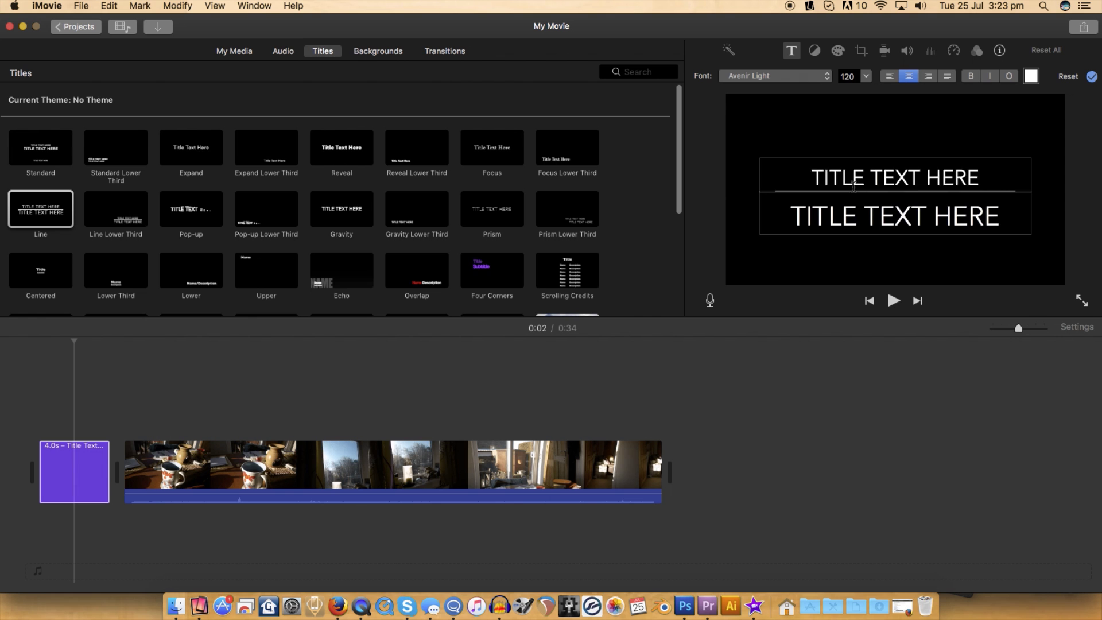
{"action": "key", "text": "super+a"}
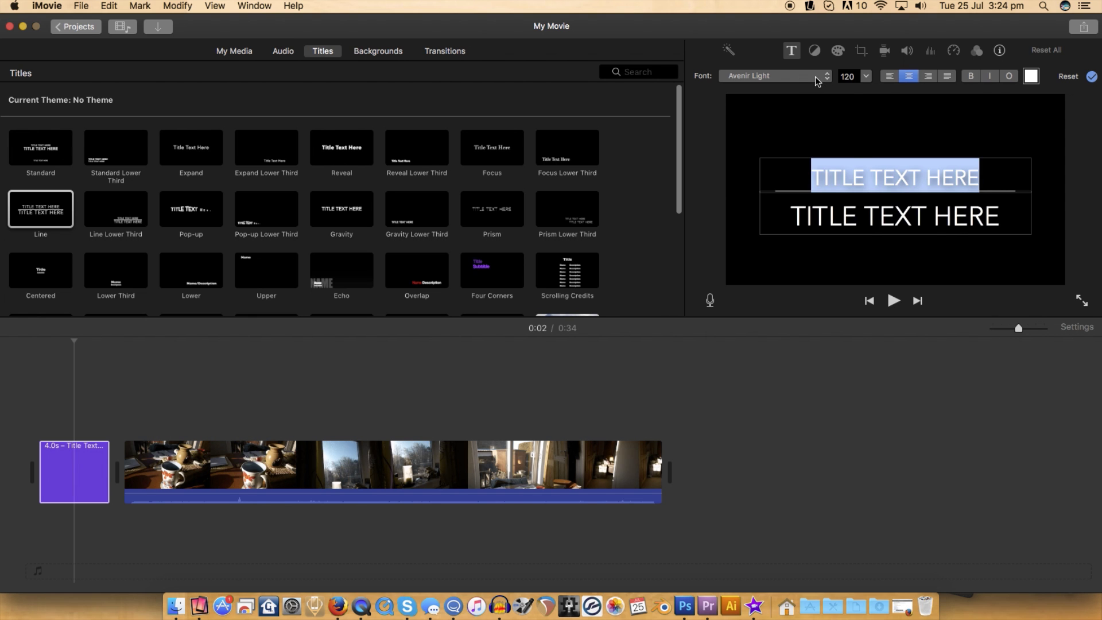
{"action": "left_click", "coordinate": [815, 77]}
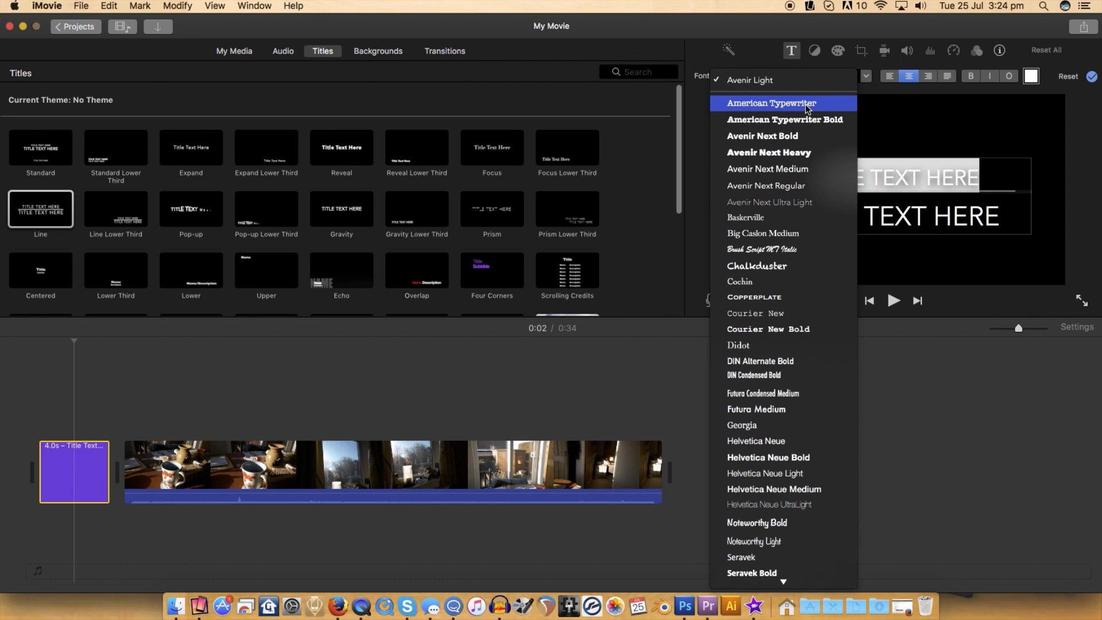
{"action": "left_click", "coordinate": [808, 104]}
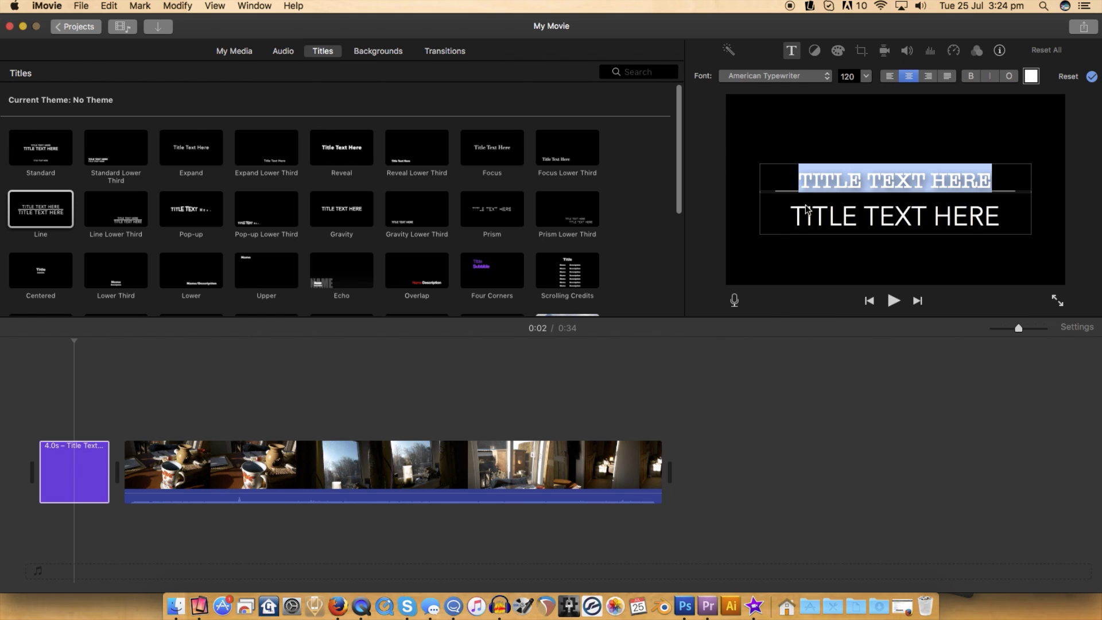
{"action": "left_click_drag", "start_coordinate": [792, 215], "coordinate": [999, 215]}
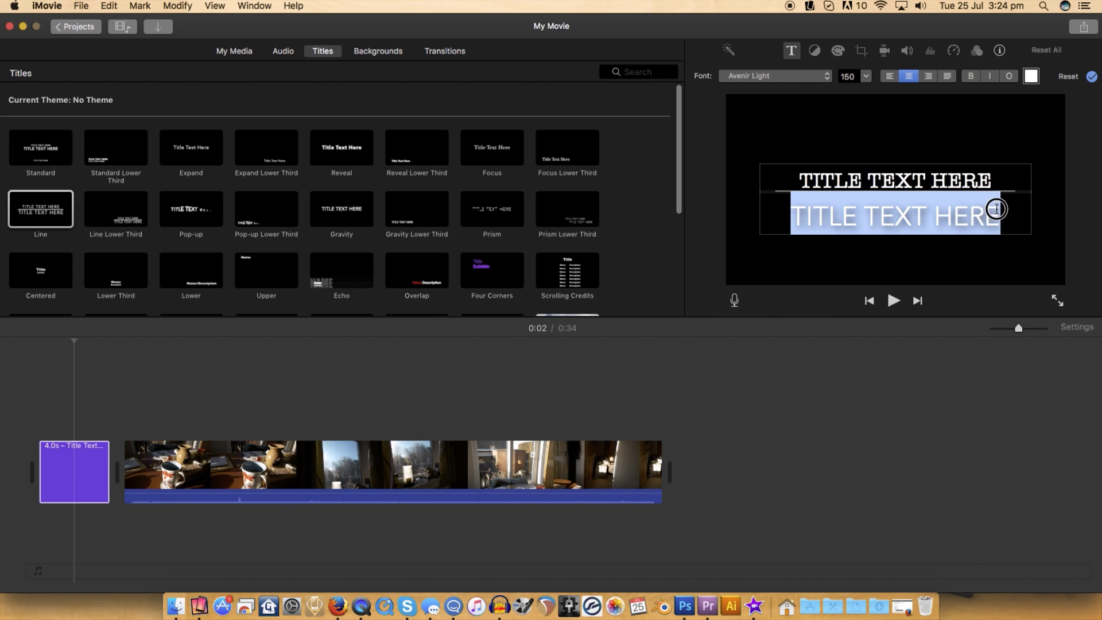
{"action": "left_click", "coordinate": [765, 77]}
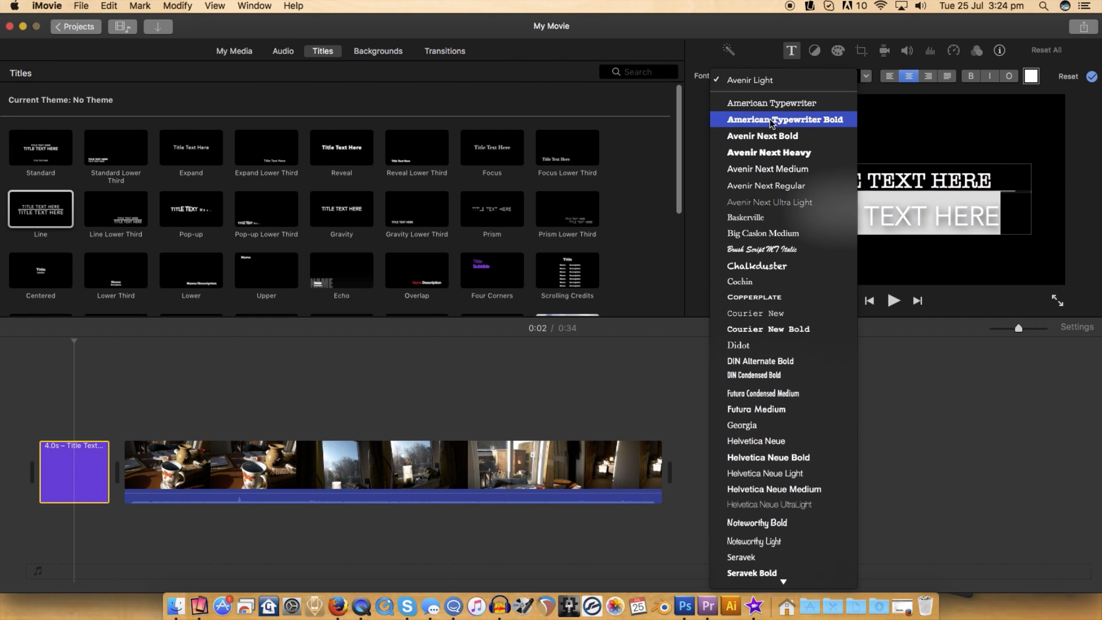
{"action": "left_click", "coordinate": [771, 120]}
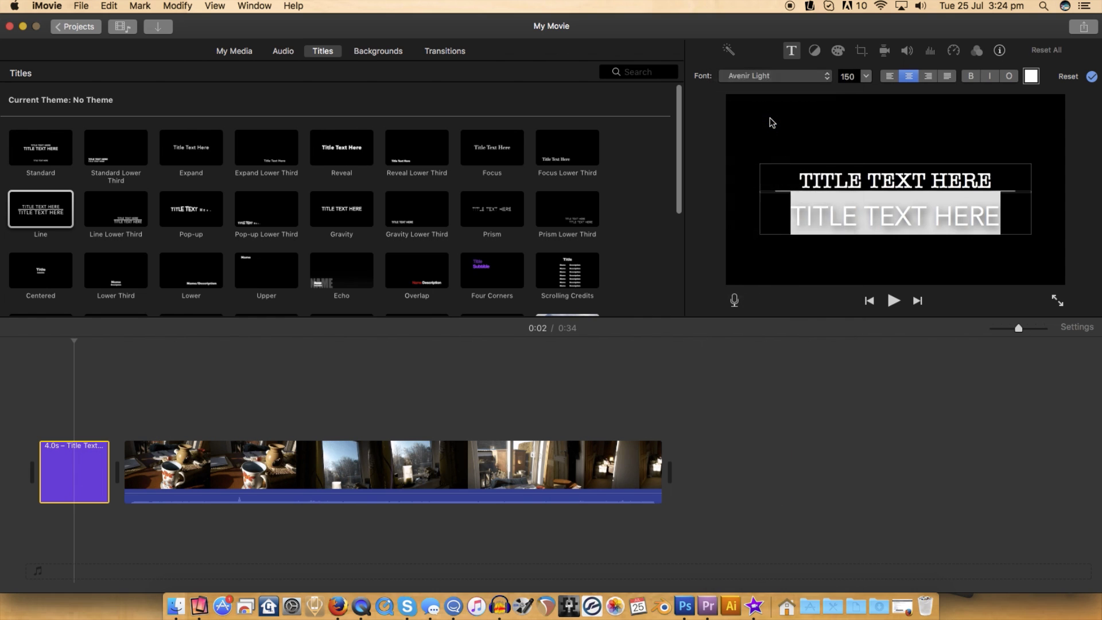
Replace the title text with 'MAKE TECH EASIER' on line one and 'I' on line two.
{"action": "left_click", "coordinate": [811, 169]}
{"action": "type", "text": "MAKE TECH EASIER"}
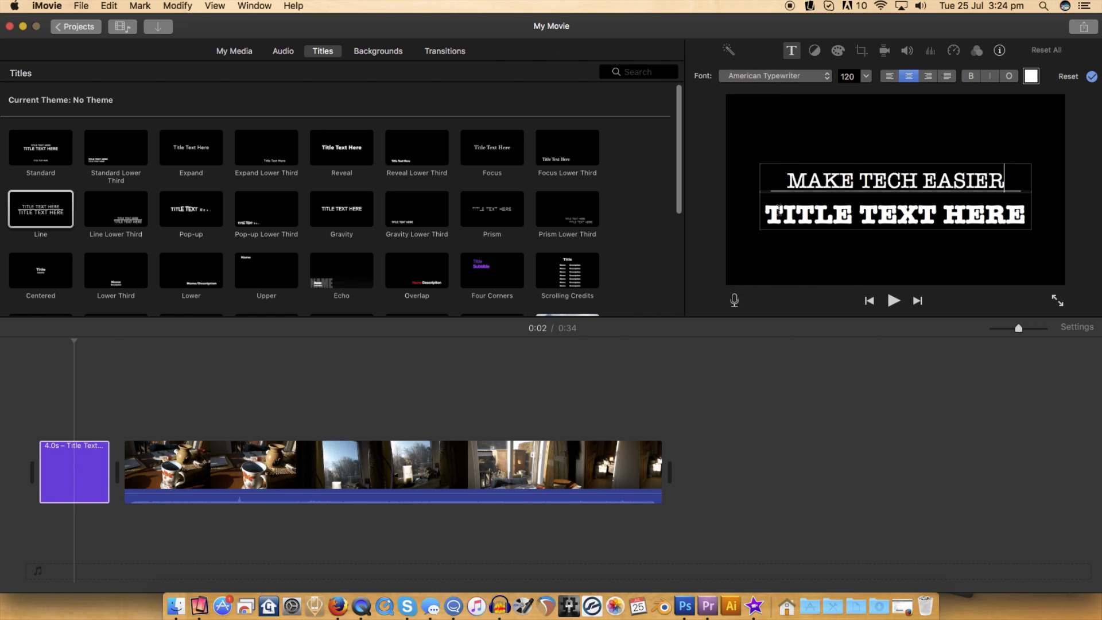
{"action": "left_click_drag", "start_coordinate": [769, 214], "coordinate": [1027, 214]}
{"action": "type", "text": "I"}
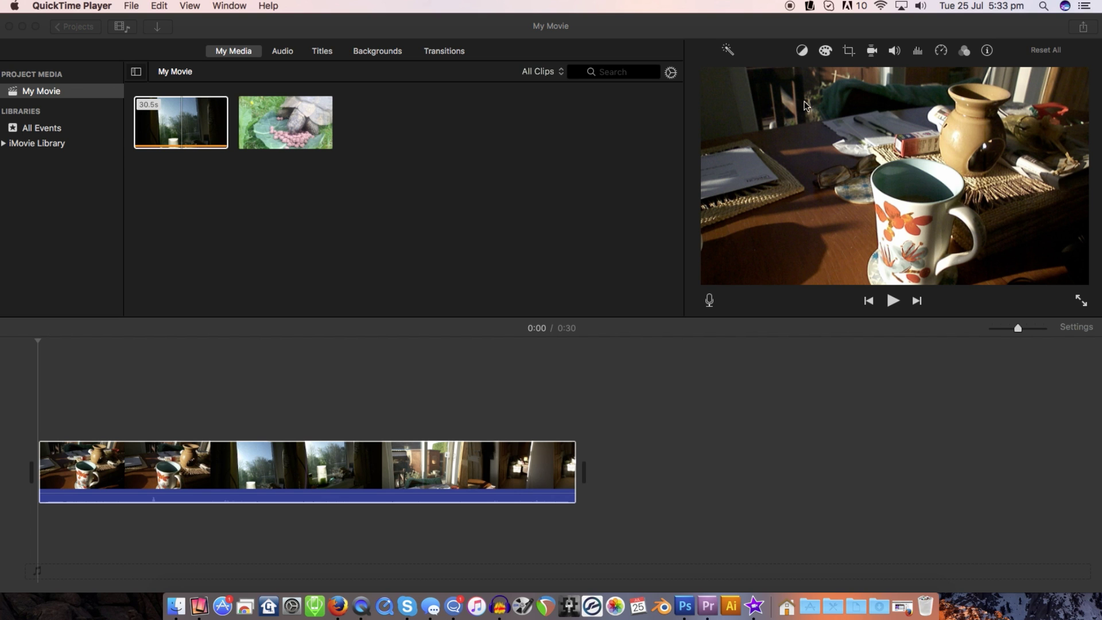
Stabilize the timeline clip at 20% and enable Fix Rolling Shutter at Medium.
{"action": "left_click", "coordinate": [491, 475]}
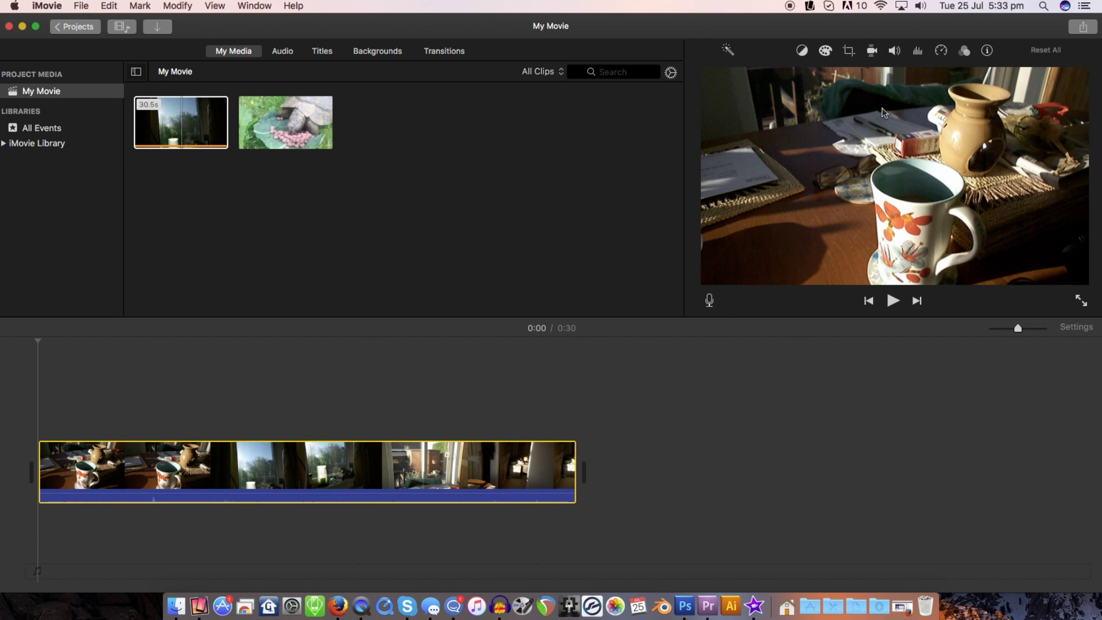
{"action": "left_click", "coordinate": [872, 52]}
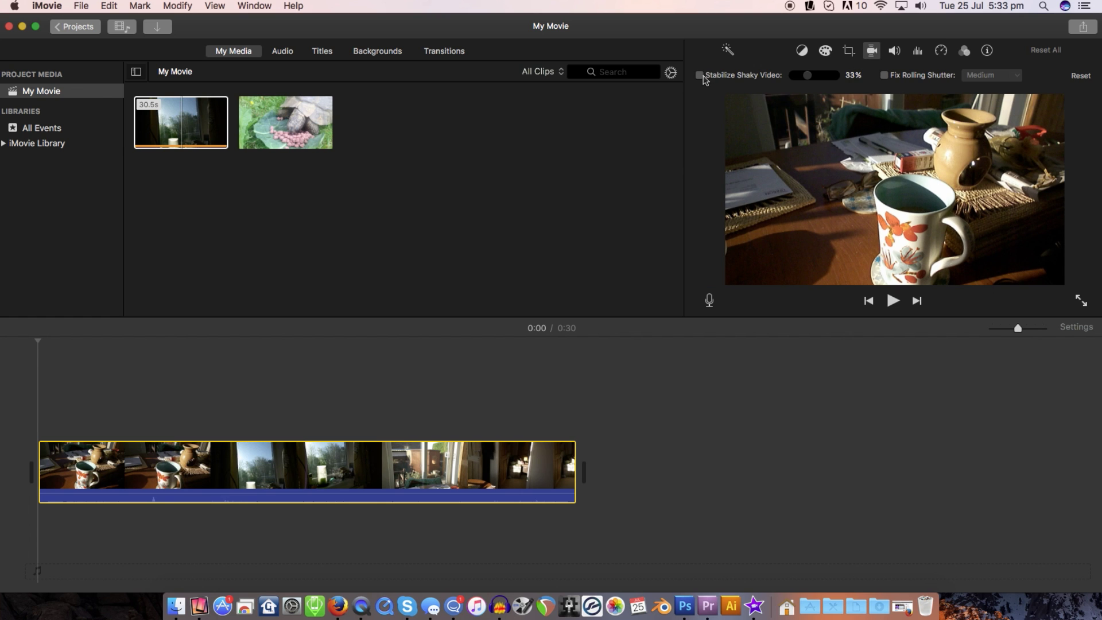
{"action": "left_click", "coordinate": [699, 75]}
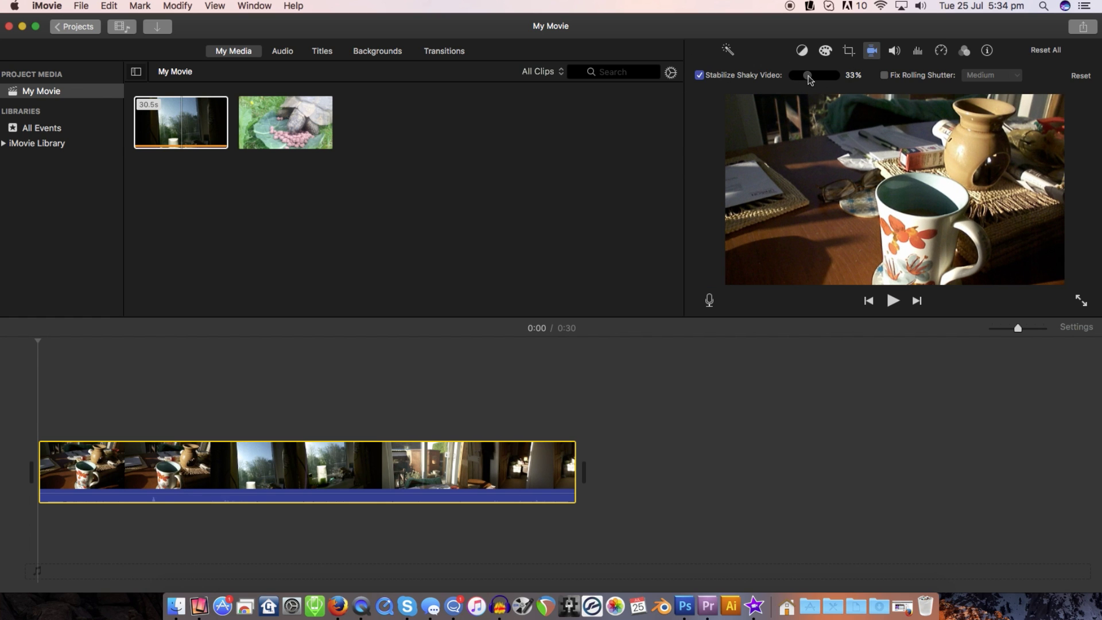
{"action": "left_click_drag", "start_coordinate": [808, 75], "coordinate": [803, 81]}
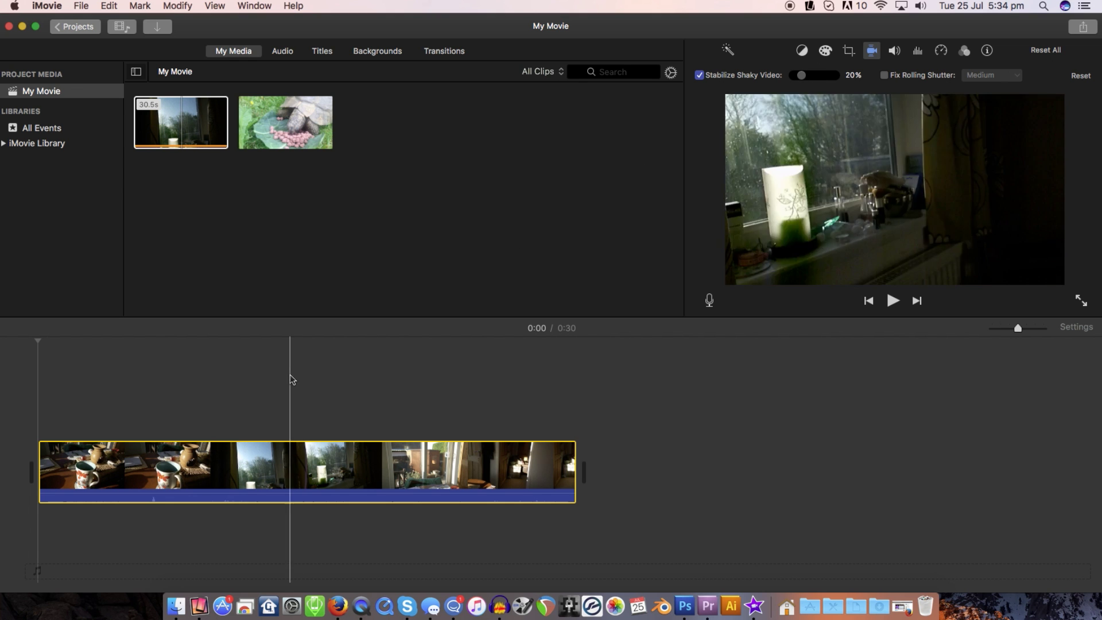
{"action": "key", "text": "space"}
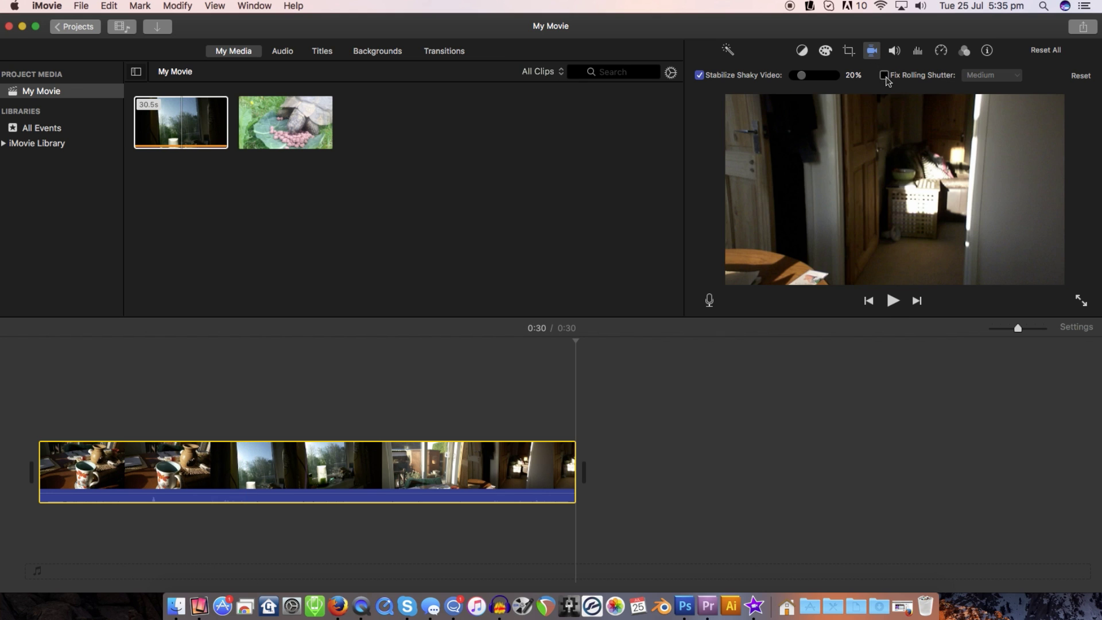
{"action": "left_click", "coordinate": [885, 75]}
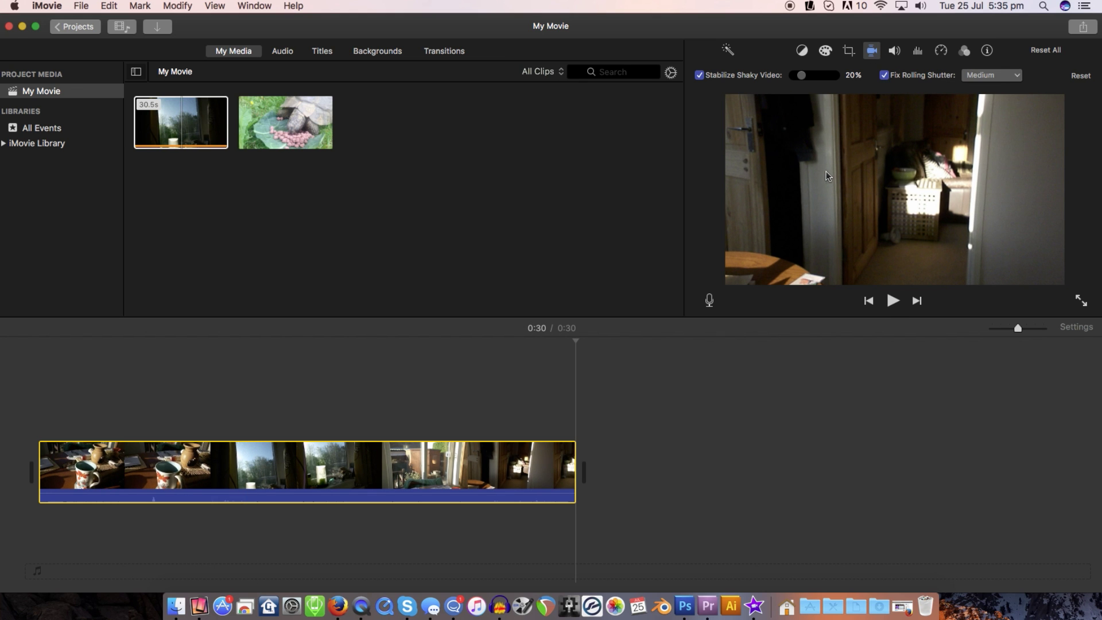